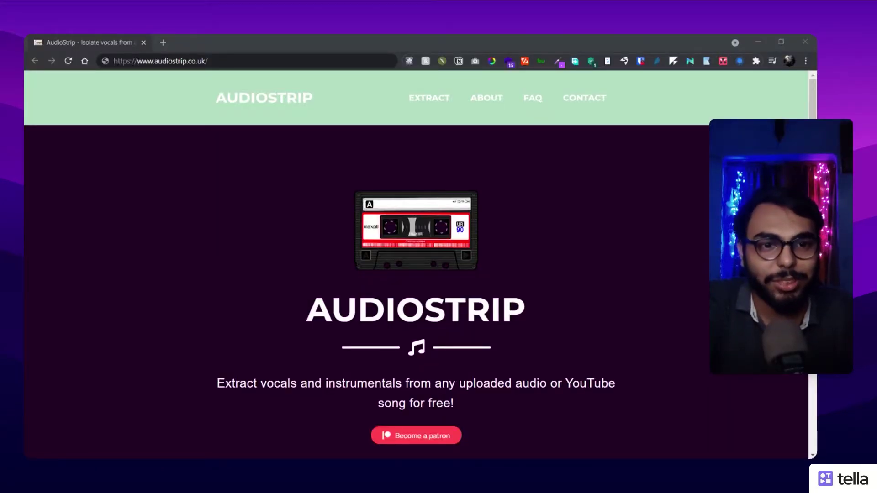
Highlight the vocals-extraction tagline, then scroll down to the Extract section with Kasoor.m4a chosen
click(56, 350)
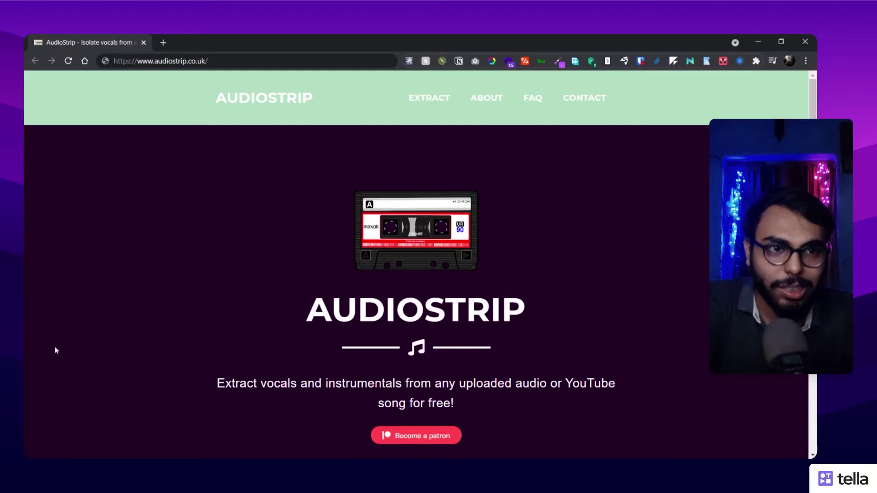
scroll(297, 316, down, 1)
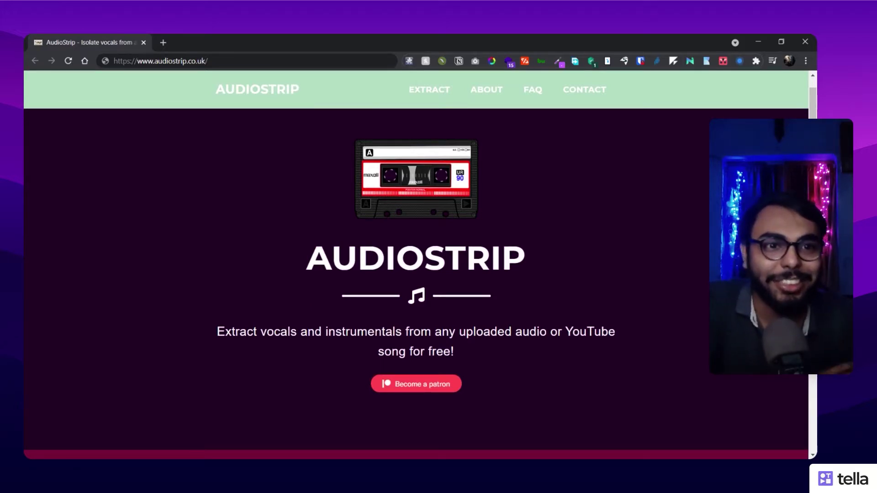
scroll(294, 300, up, 1)
scroll(294, 300, down, 2)
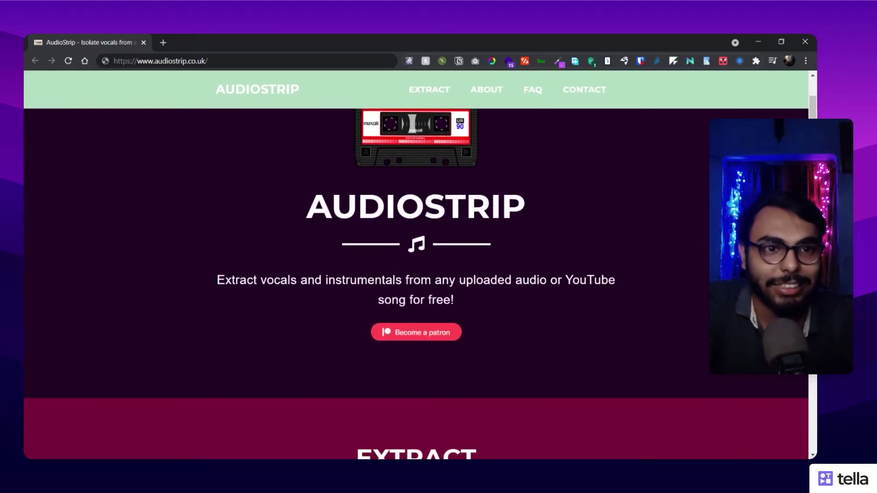
drag(217, 280, 573, 303)
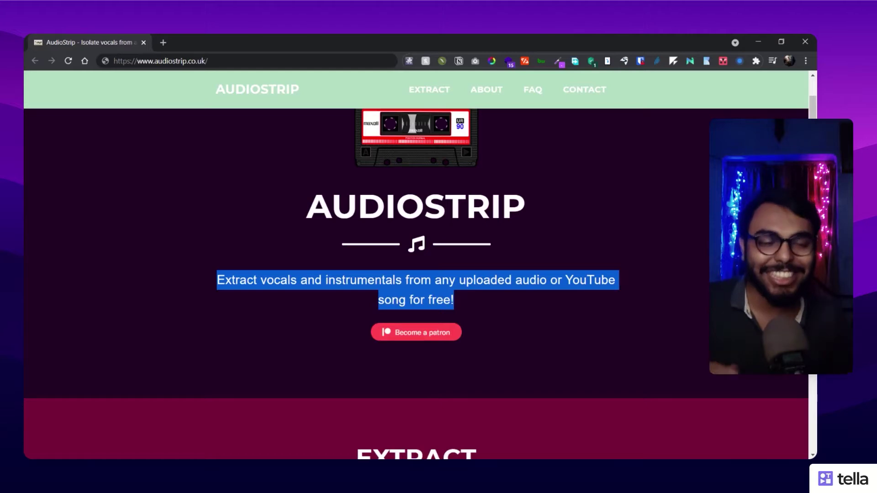
scroll(243, 199, down, 4)
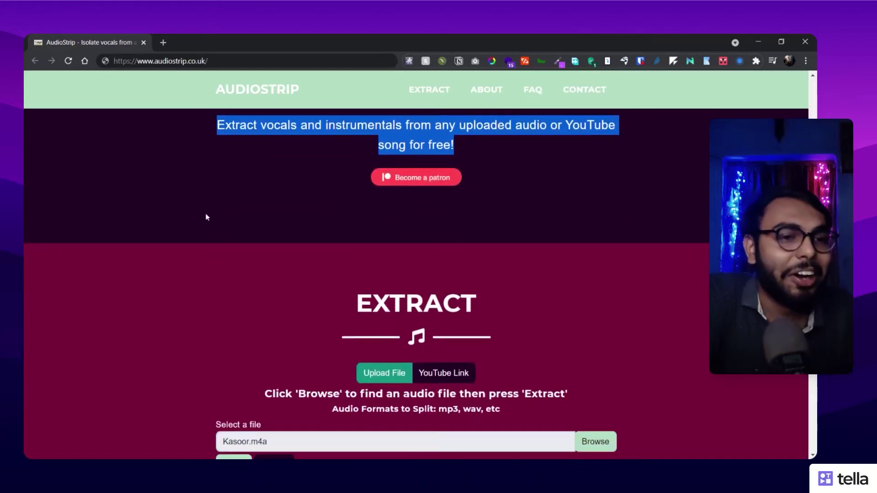
Scroll down to the player and the ORIGINAL, VOCALS and BACKING SONG rows for Kasoor.m4a
scroll(210, 212, down, 3)
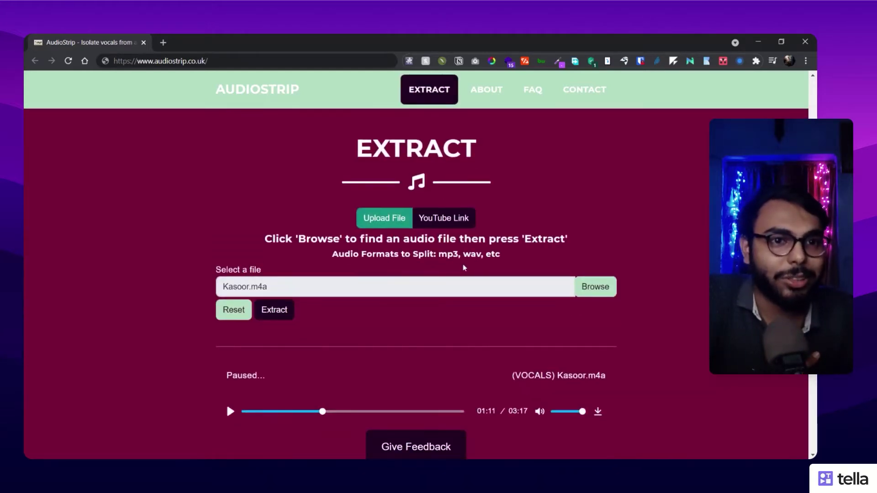
scroll(352, 222, down, 1)
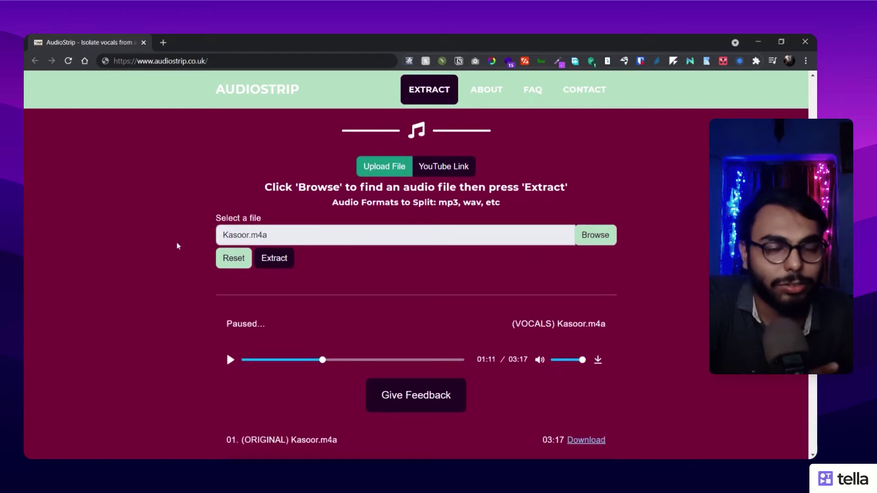
scroll(178, 242, down, 1)
scroll(187, 231, down, 1)
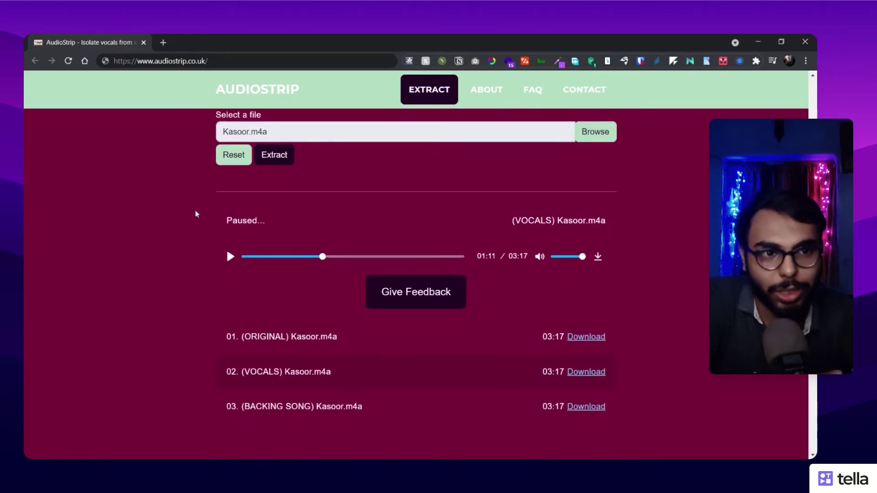
scroll(196, 214, up, 1)
scroll(190, 224, up, 1)
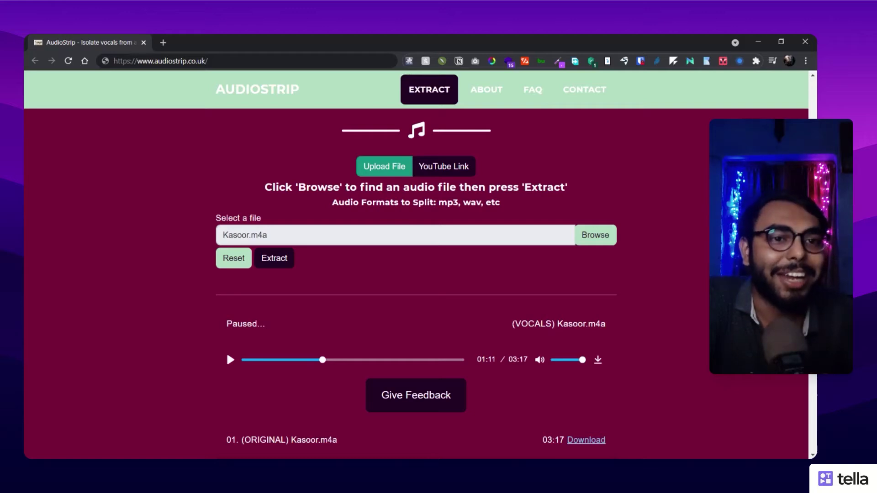
scroll(231, 230, up, 2)
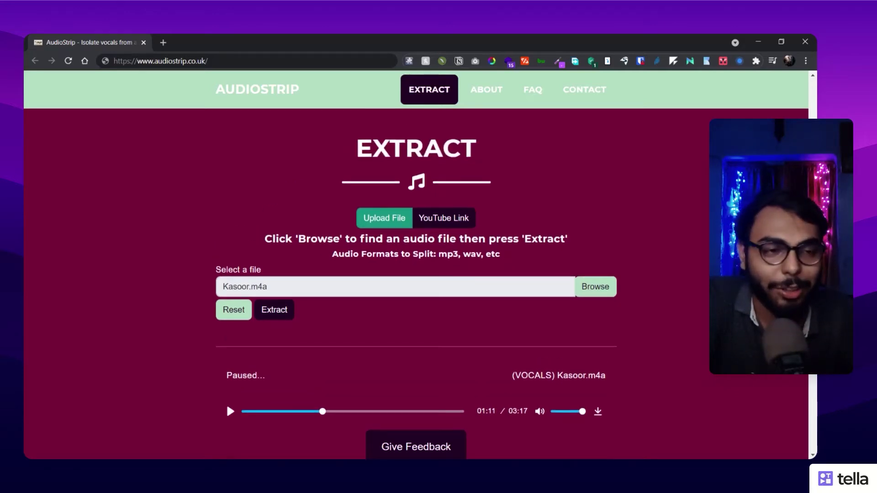
scroll(231, 230, down, 2)
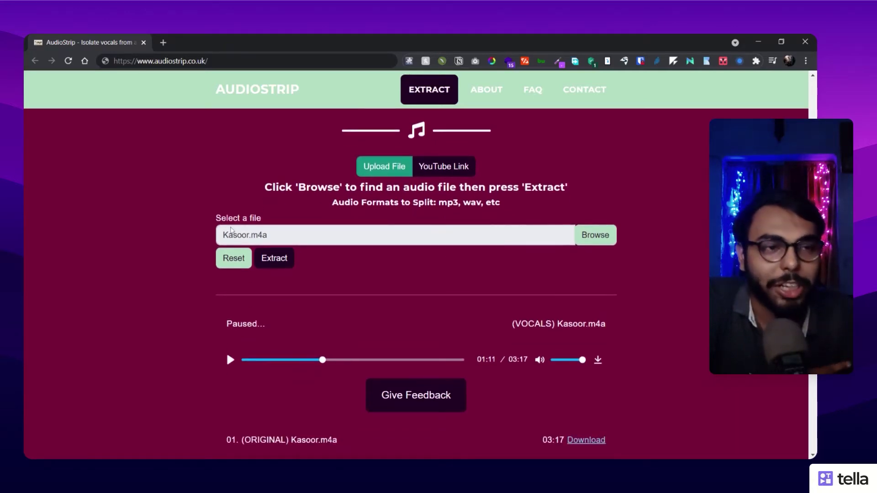
scroll(231, 230, up, 2)
scroll(241, 227, down, 1)
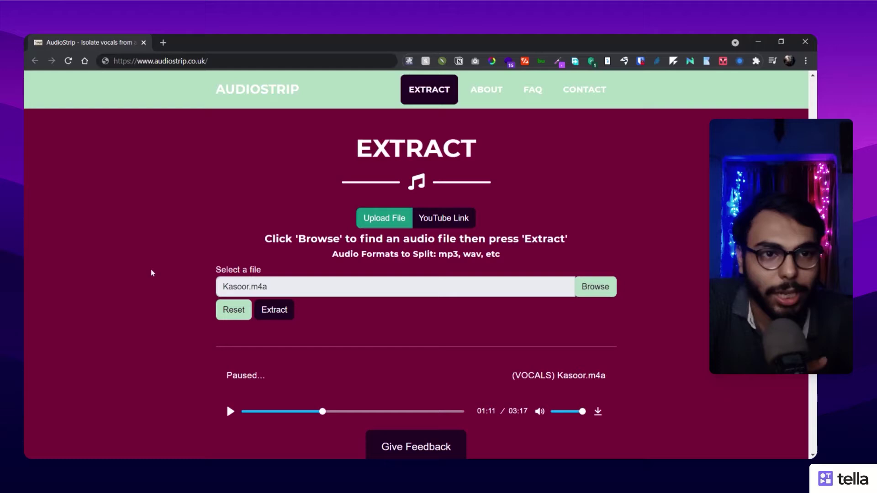
scroll(416, 279, down, 1)
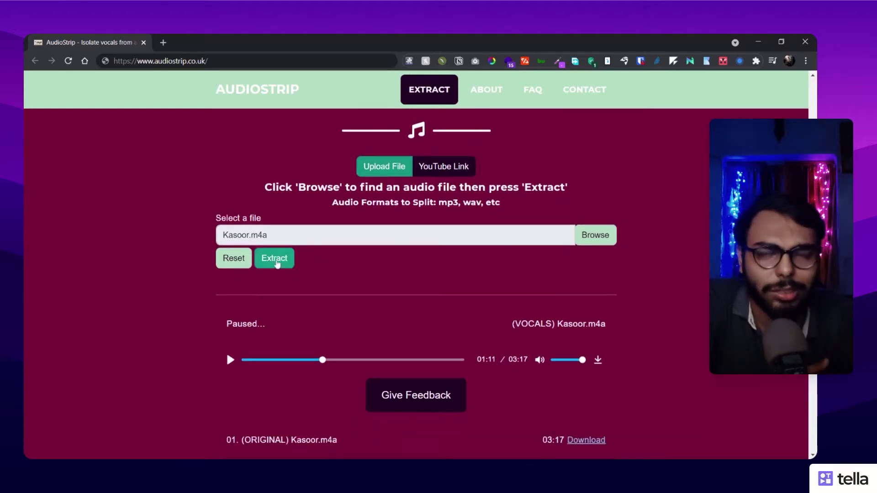
scroll(277, 264, down, 1)
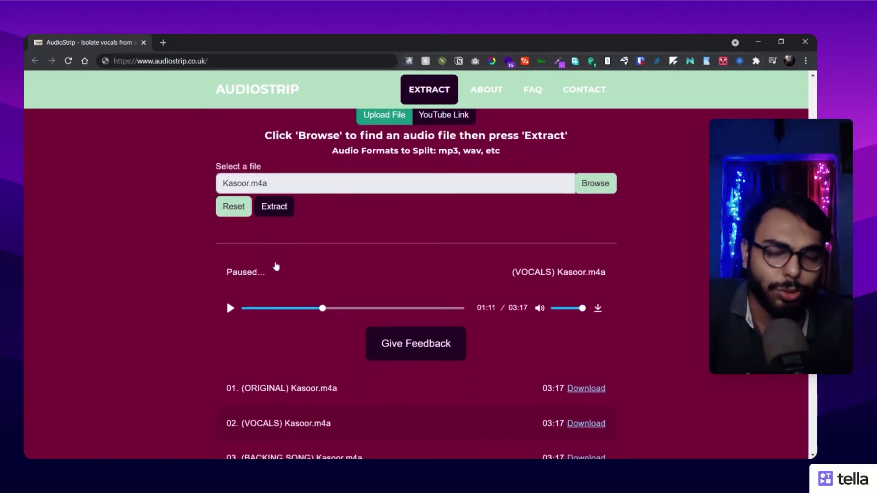
scroll(275, 265, down, 1)
scroll(243, 338, down, 1)
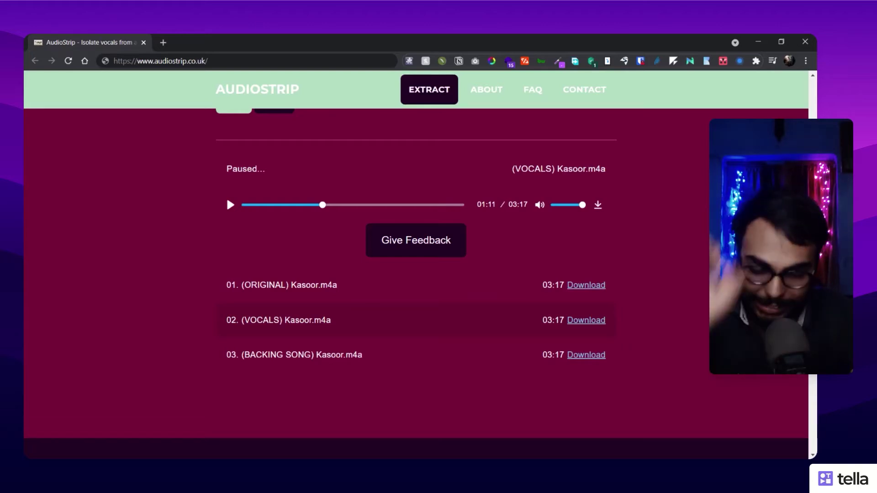
scroll(256, 311, down, 2)
scroll(255, 311, down, 7)
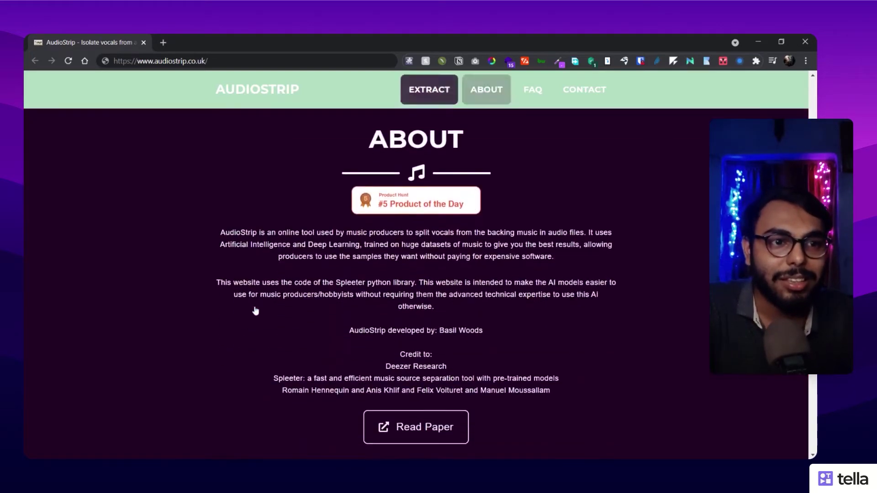
scroll(256, 311, down, 5)
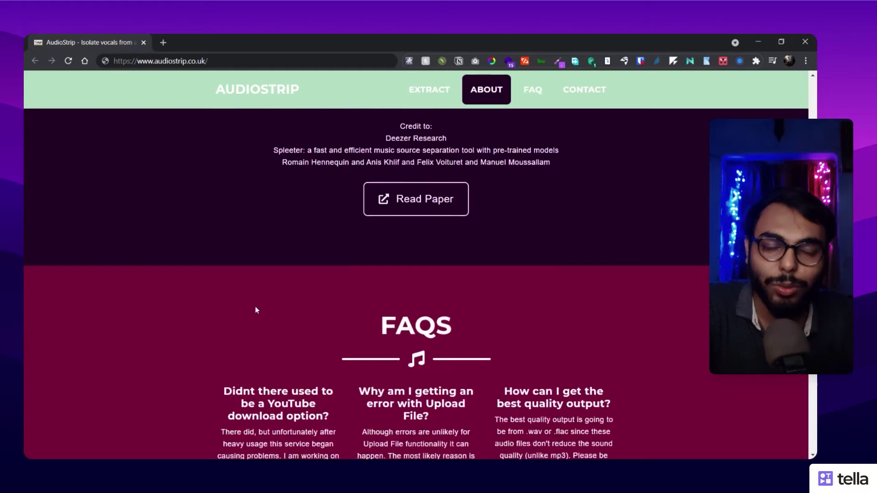
scroll(255, 311, down, 10)
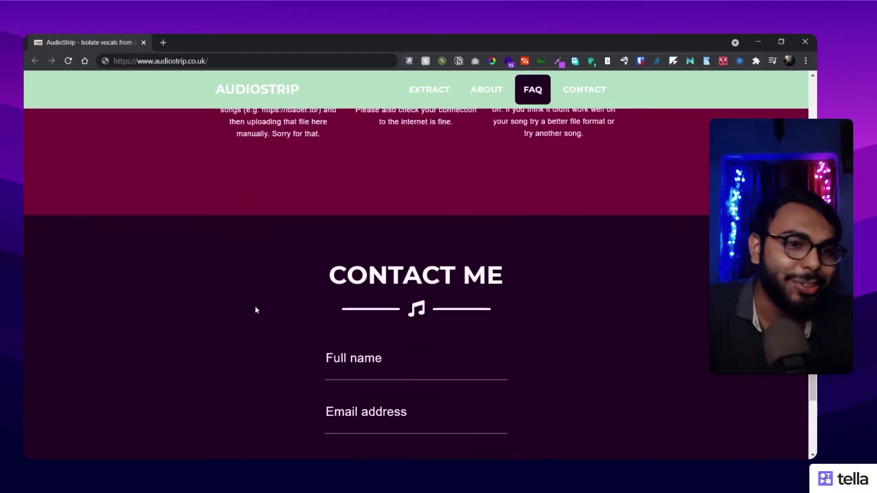
scroll(256, 311, down, 3)
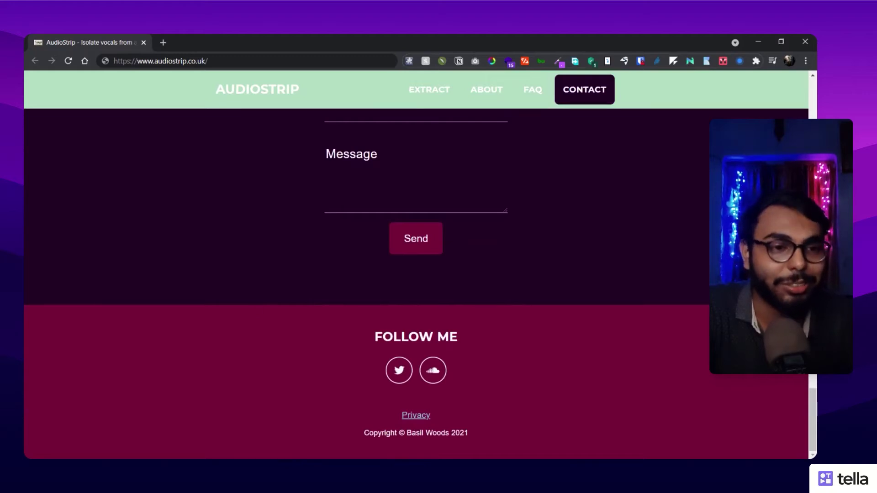
scroll(255, 308, up, 1)
scroll(256, 310, down, 1)
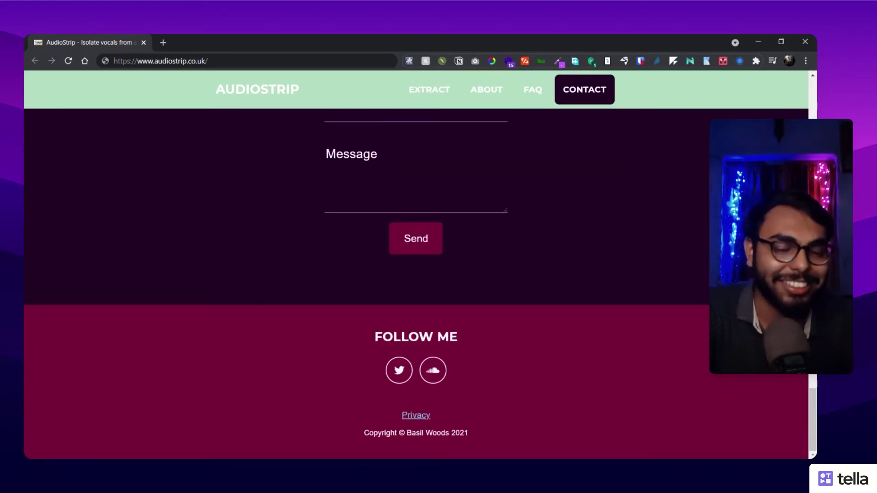
scroll(256, 310, up, 14)
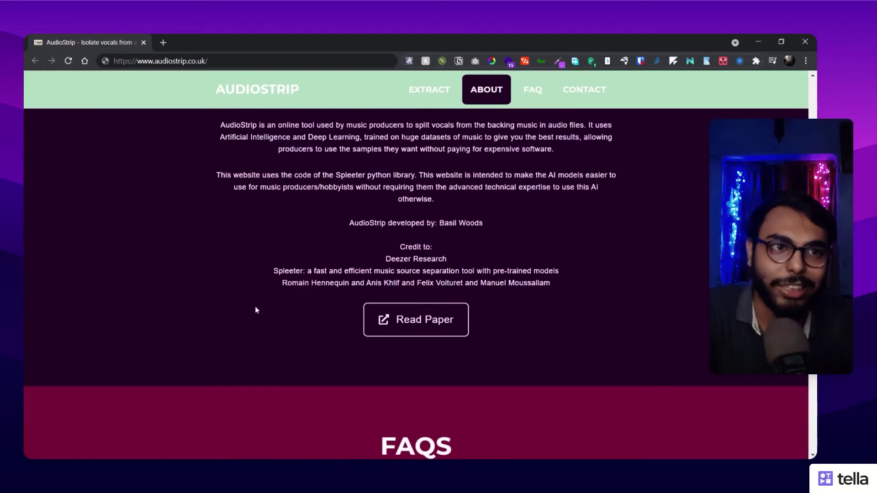
scroll(256, 311, up, 10)
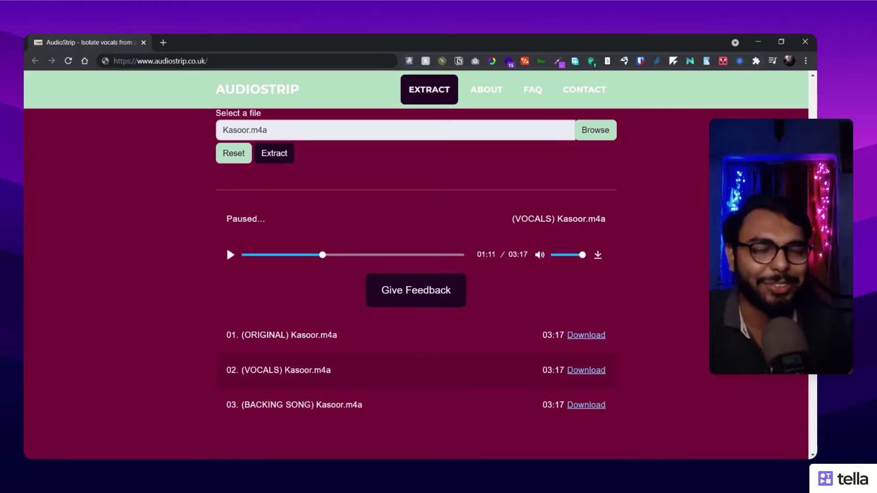
Switch to the YouTube Link option and view its 'YouTube download is down' notice
scroll(157, 221, up, 3)
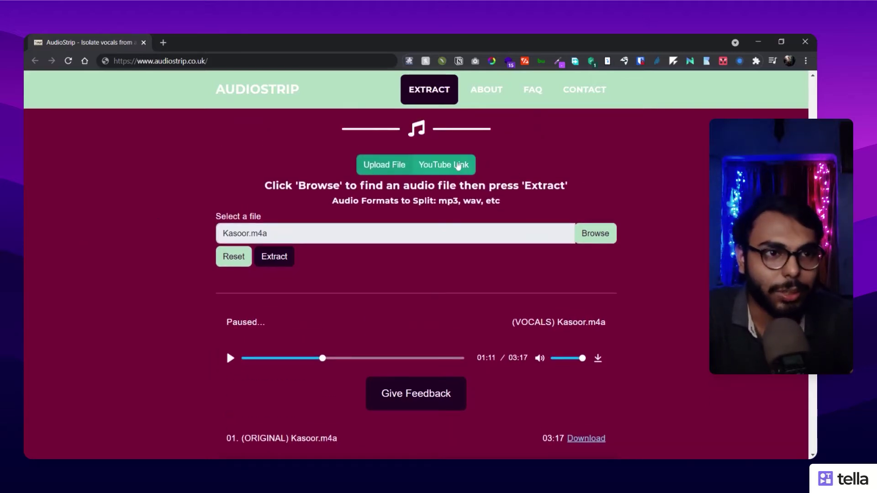
click(459, 165)
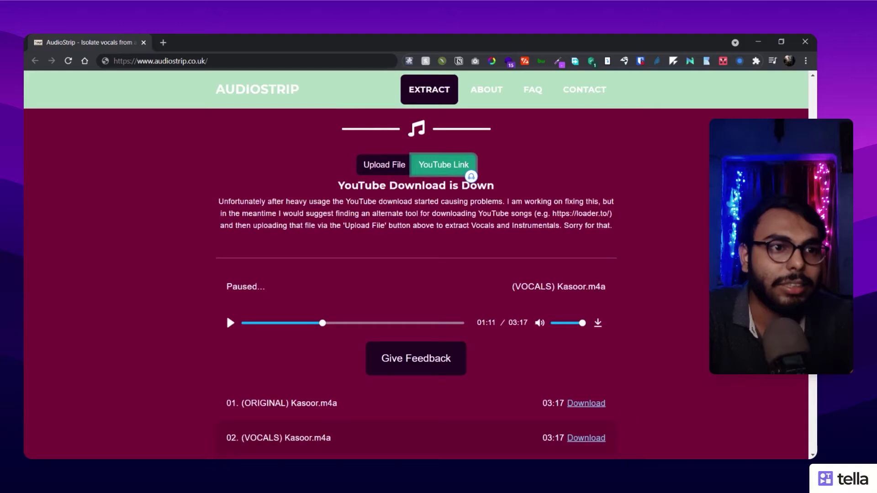
scroll(347, 202, up, 1)
scroll(253, 221, down, 1)
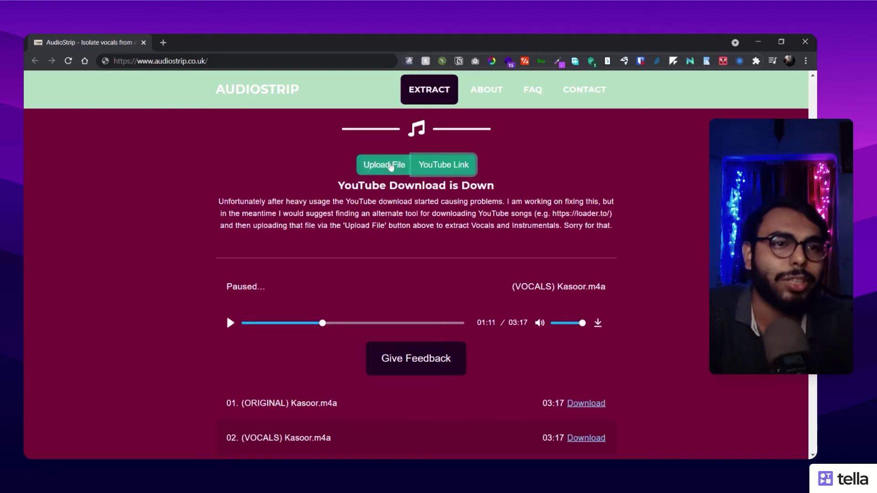
Return to the Upload File form, then jump to the site's About section
click(390, 164)
scroll(330, 208, up, 1)
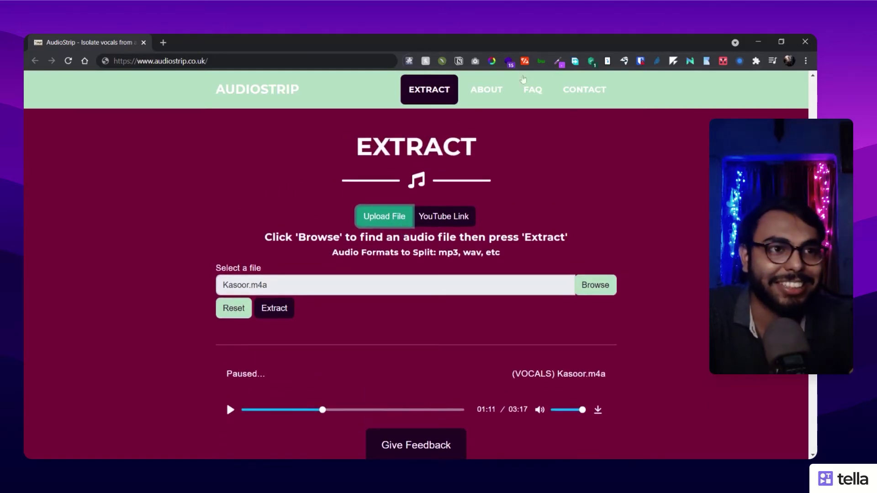
click(486, 89)
scroll(663, 205, down, 3)
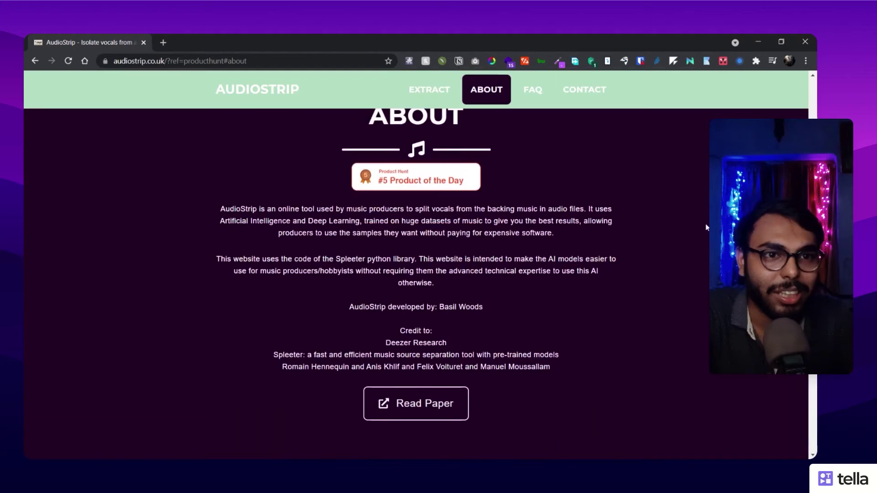
scroll(605, 220, up, 1)
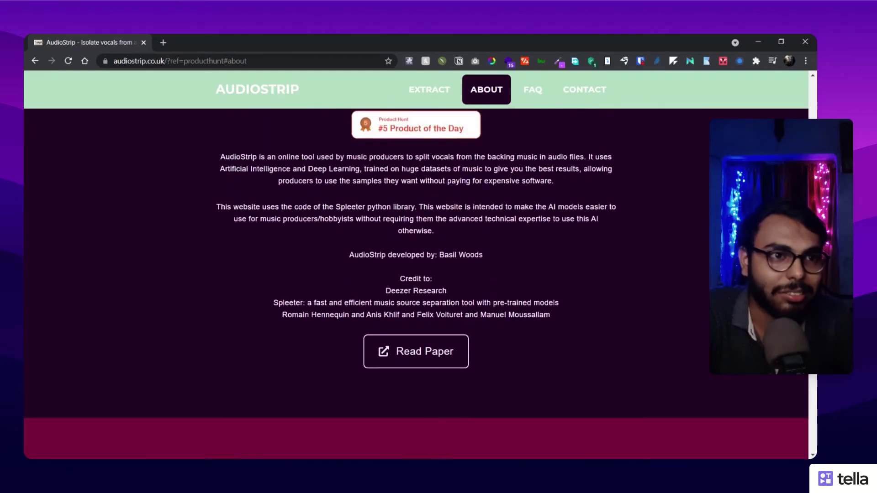
scroll(338, 276, down, 2)
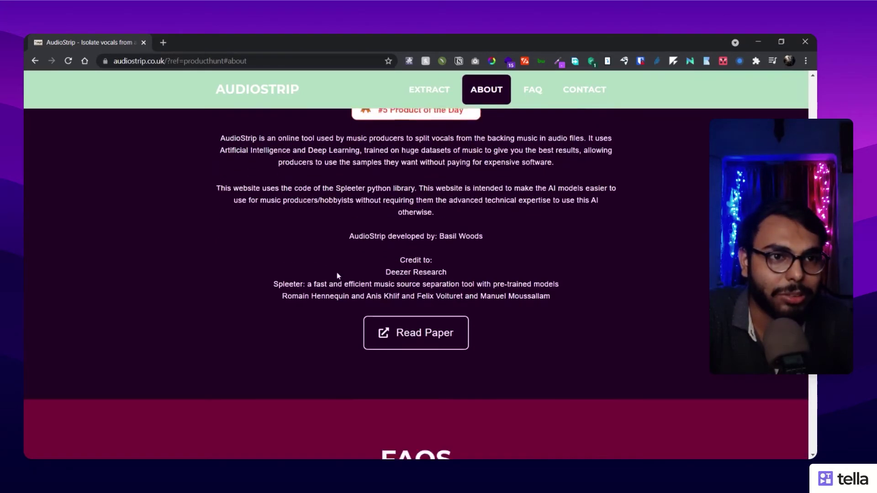
scroll(338, 276, up, 1)
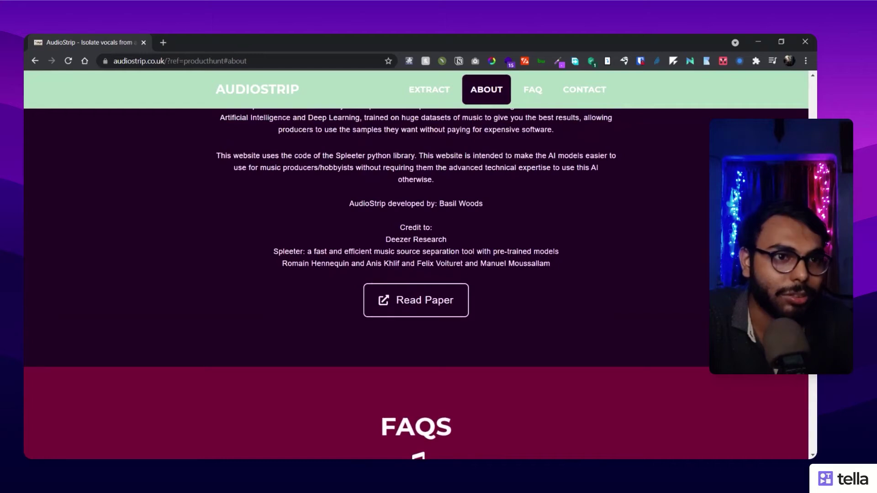
Clear the Deezer Research highlight and highlight the developer's name in the credits
drag(385, 240, 467, 238)
click(467, 238)
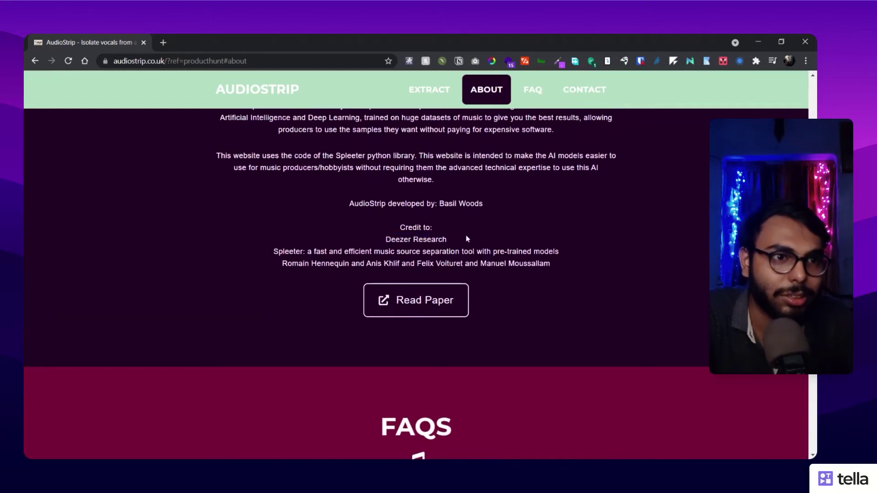
scroll(467, 239, up, 1)
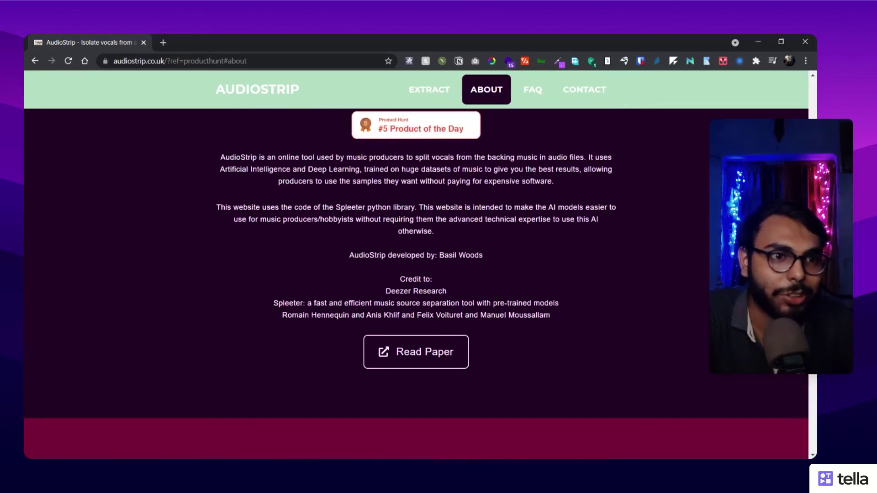
drag(440, 255, 515, 261)
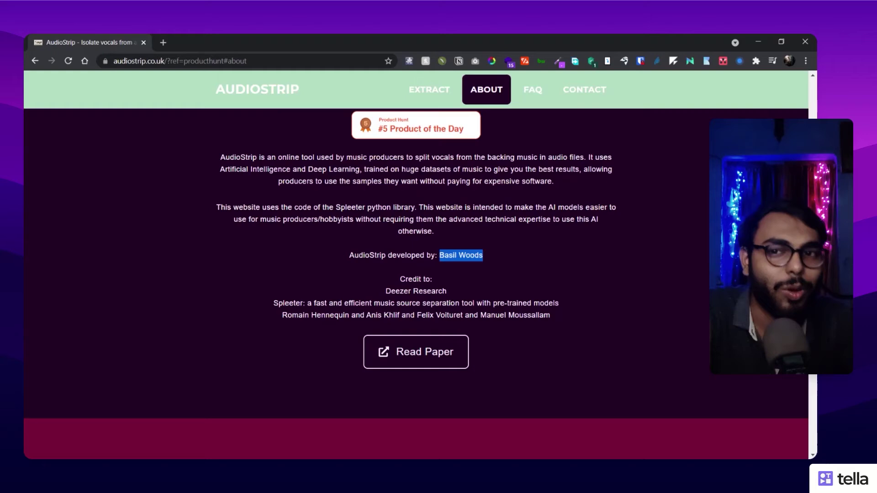
scroll(513, 259, up, 7)
Play the vocals track from 00:52 and pause it at 01:05 of 03:17
scroll(514, 260, up, 2)
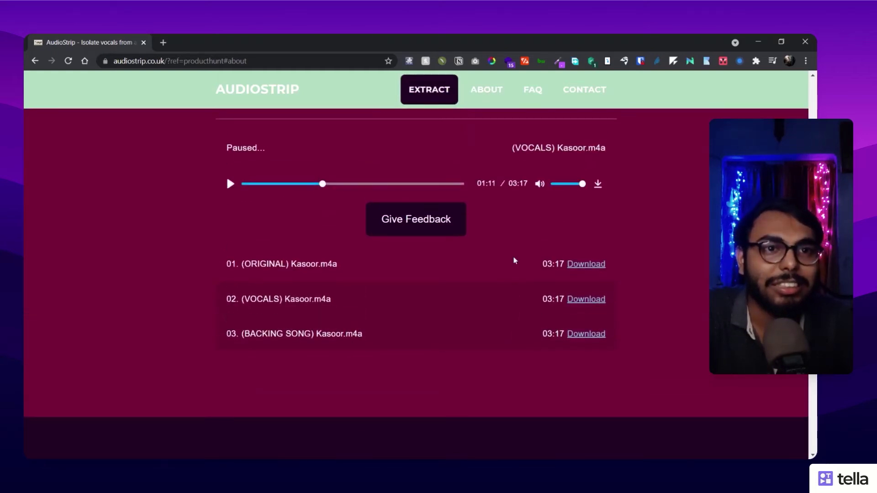
scroll(515, 261, up, 1)
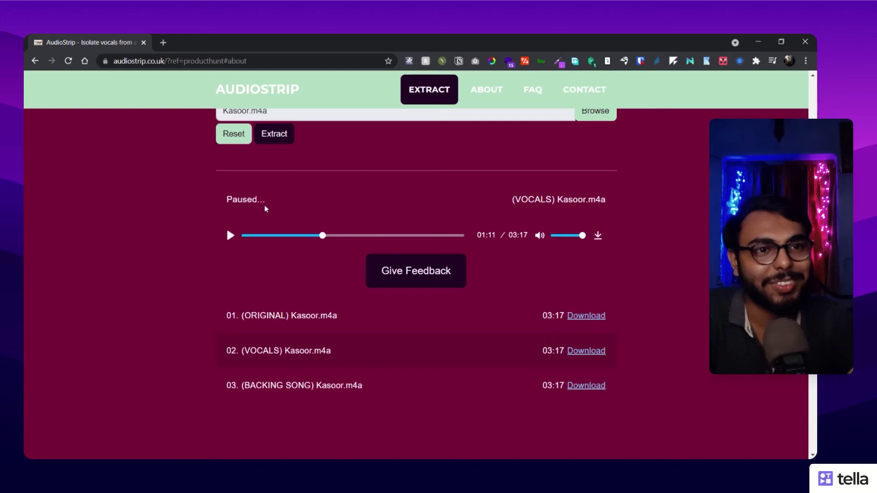
click(304, 236)
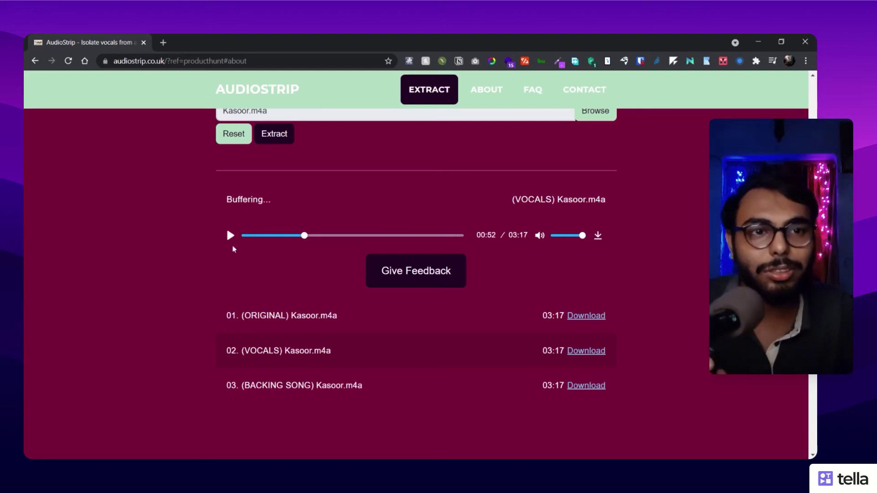
click(230, 236)
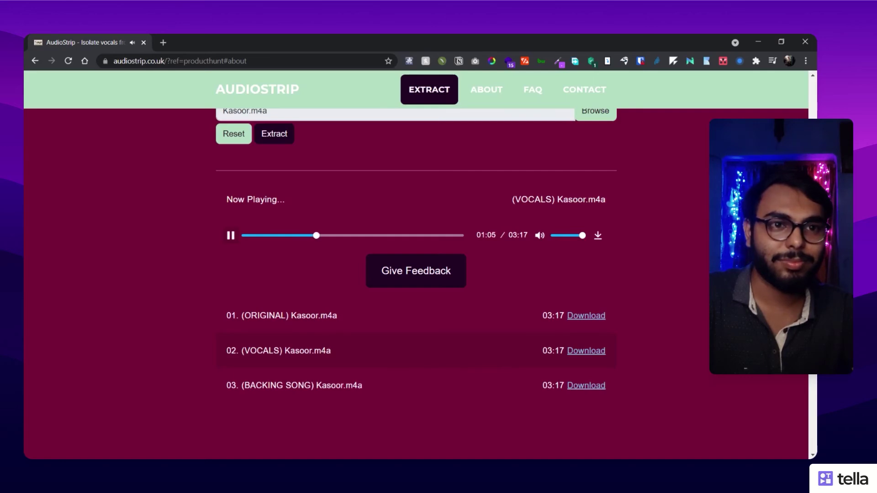
click(230, 236)
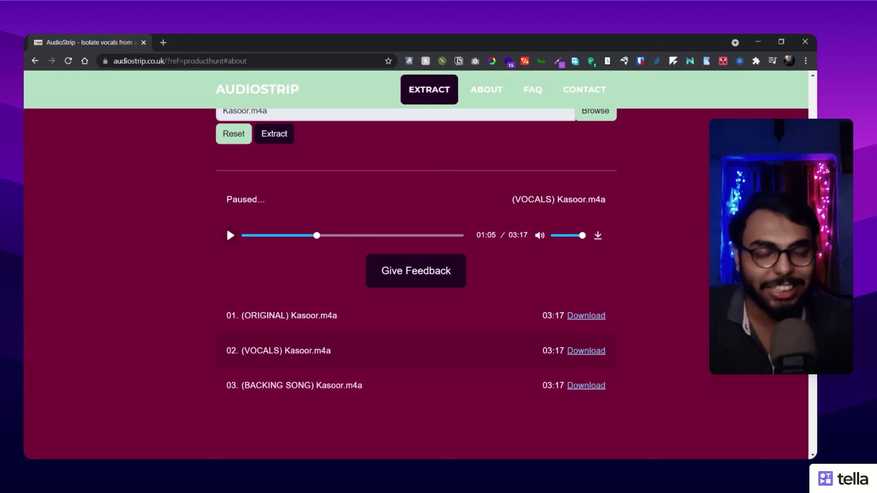
scroll(233, 240, up, 2)
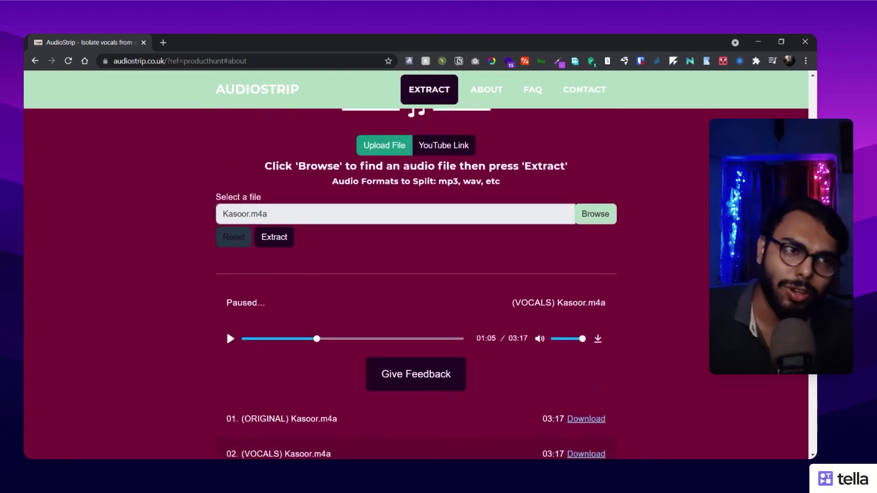
Scroll back up to the top banner with the cassette image and AUDIOSTRIP heading
scroll(234, 240, down, 2)
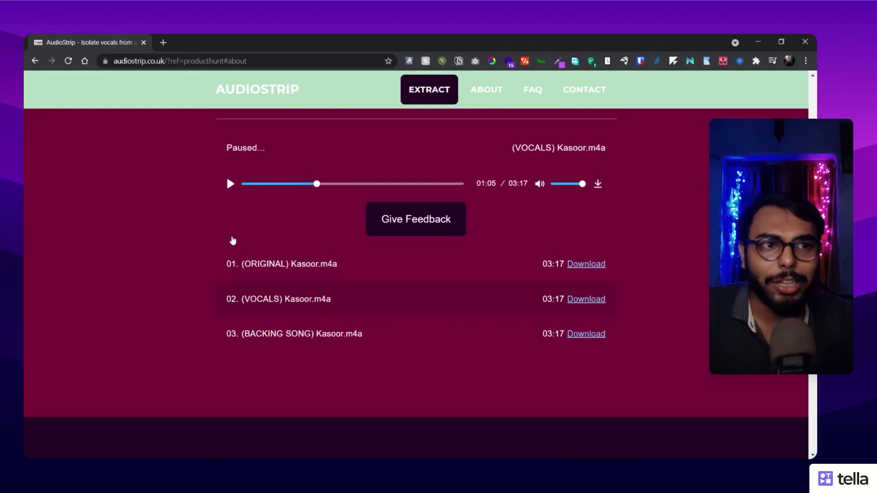
scroll(234, 240, up, 1)
scroll(233, 240, up, 5)
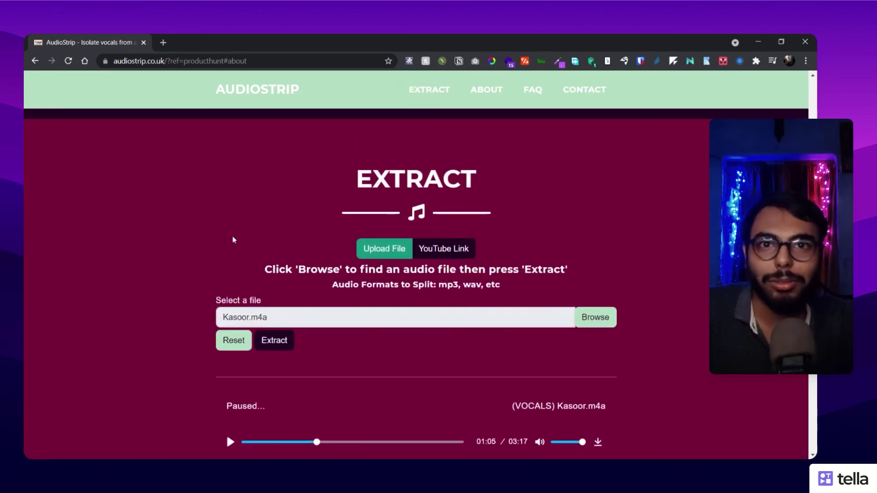
scroll(233, 240, up, 2)
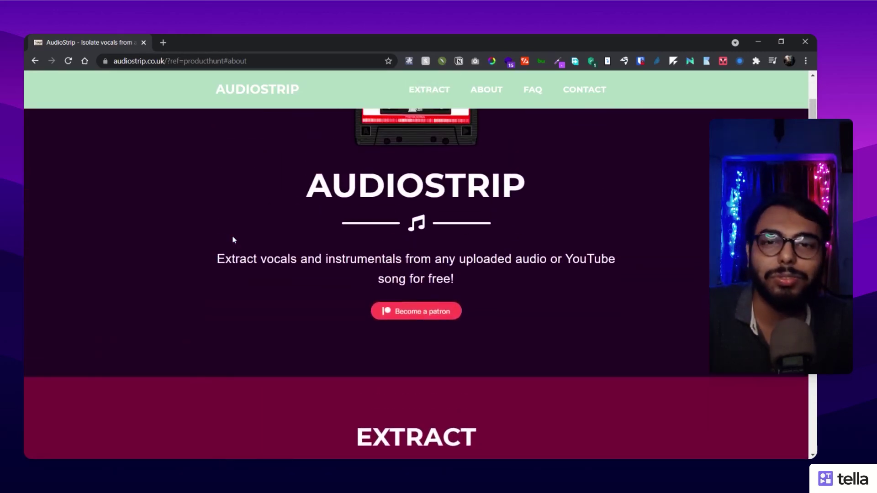
scroll(234, 240, up, 1)
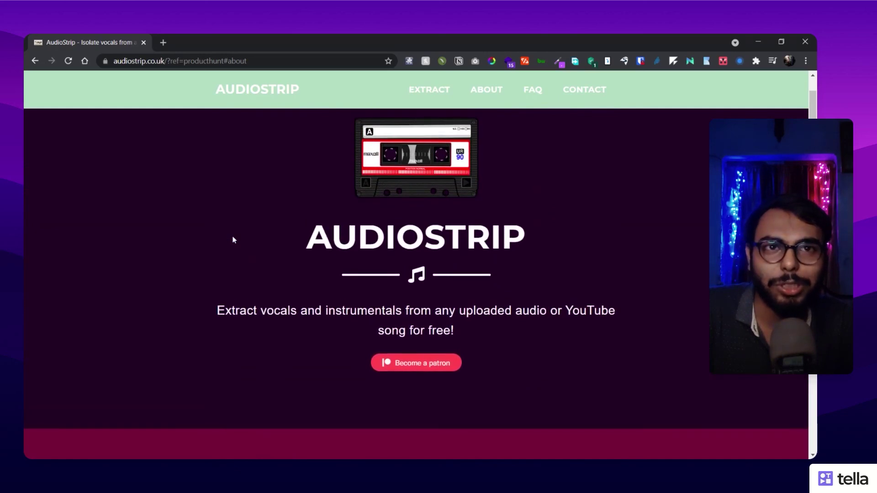